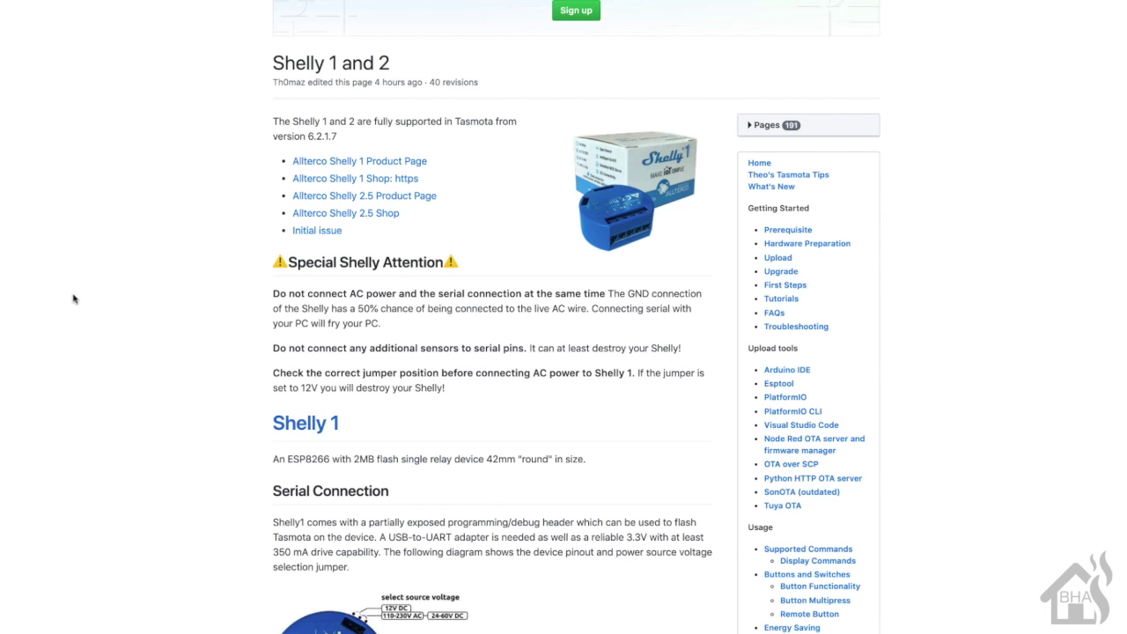
scroll(74, 299, down, 3)
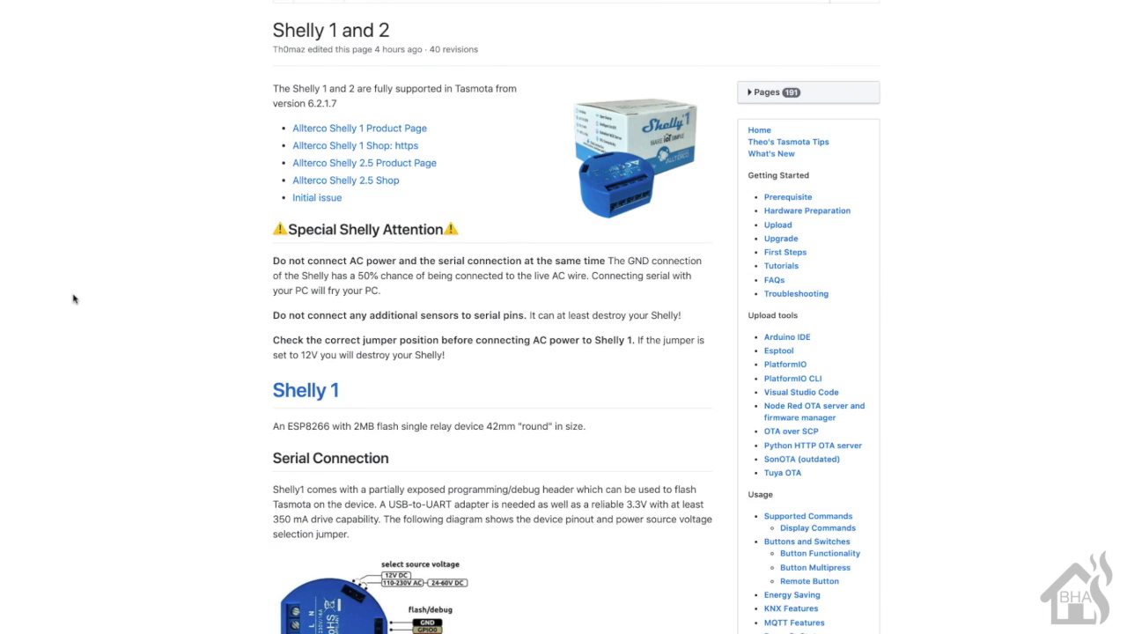
scroll(73, 299, down, 2)
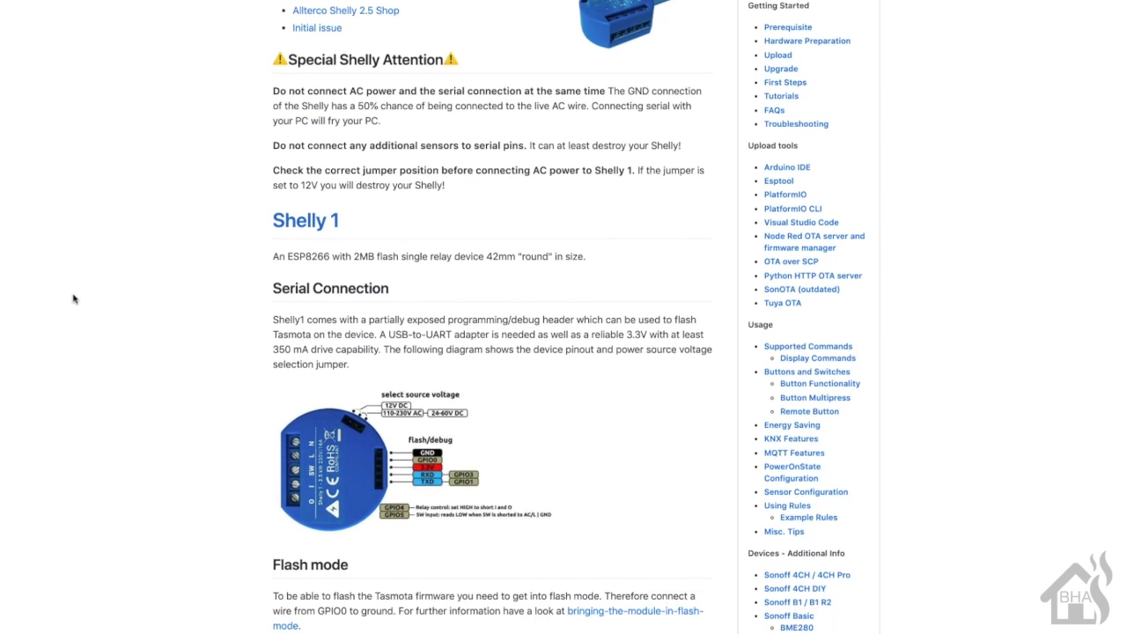
scroll(73, 299, down, 2)
scroll(73, 299, down, 2)
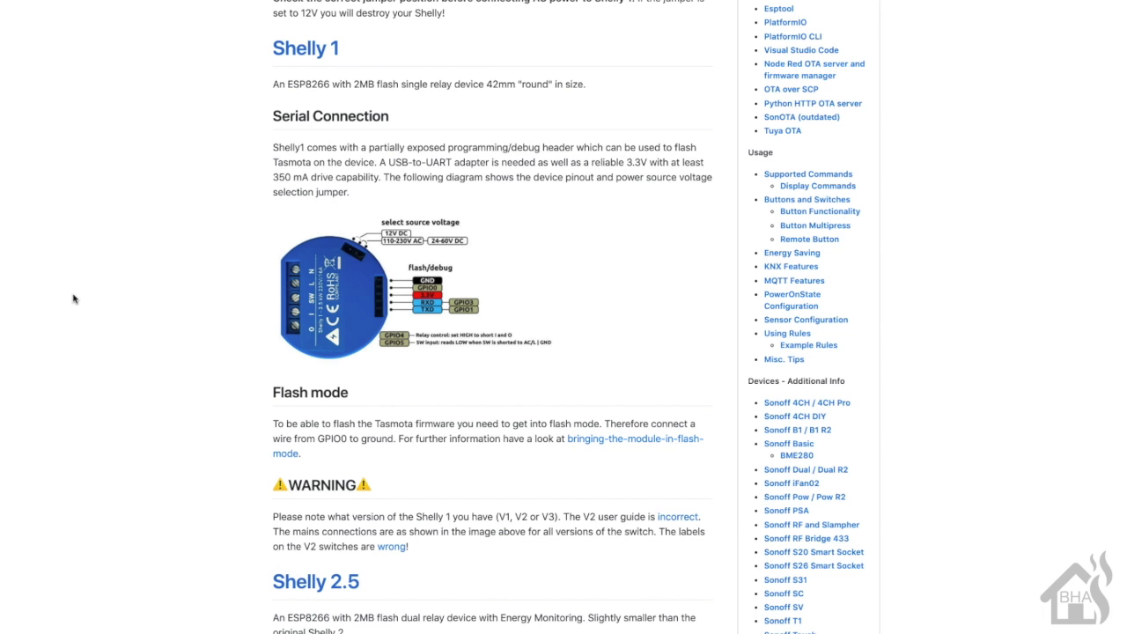
scroll(73, 298, down, 6)
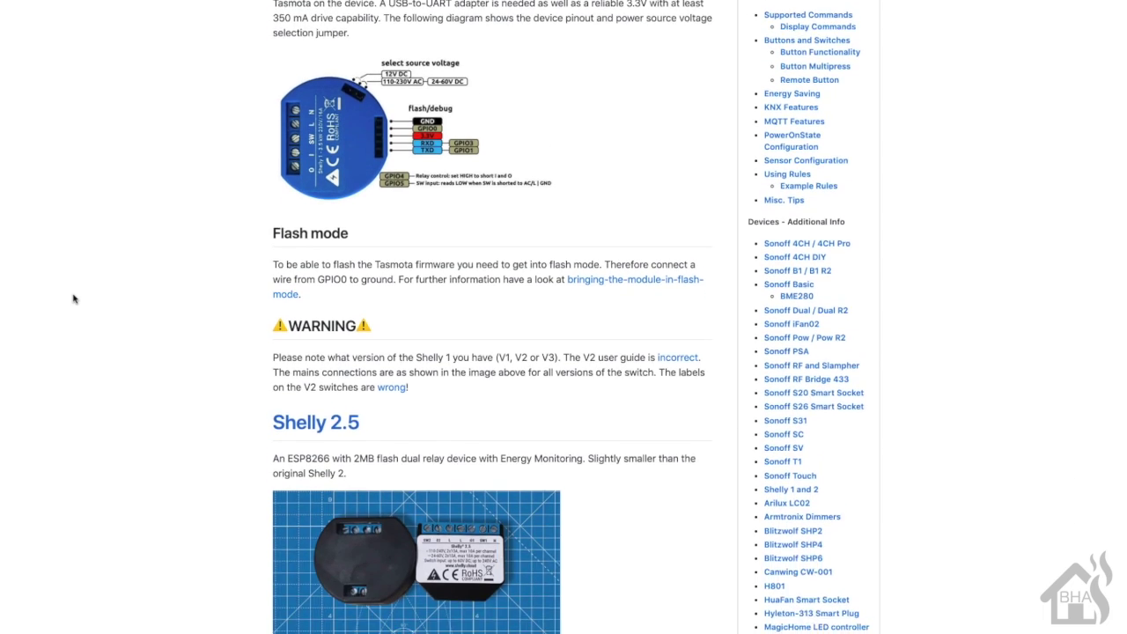
scroll(73, 299, down, 8)
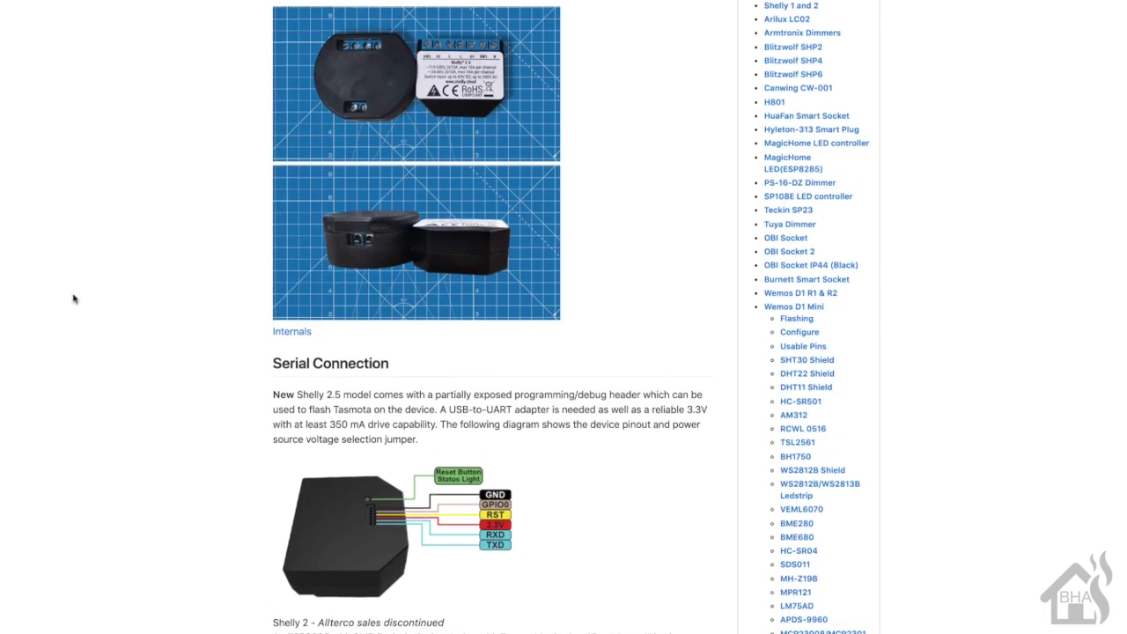
scroll(73, 299, up, 15)
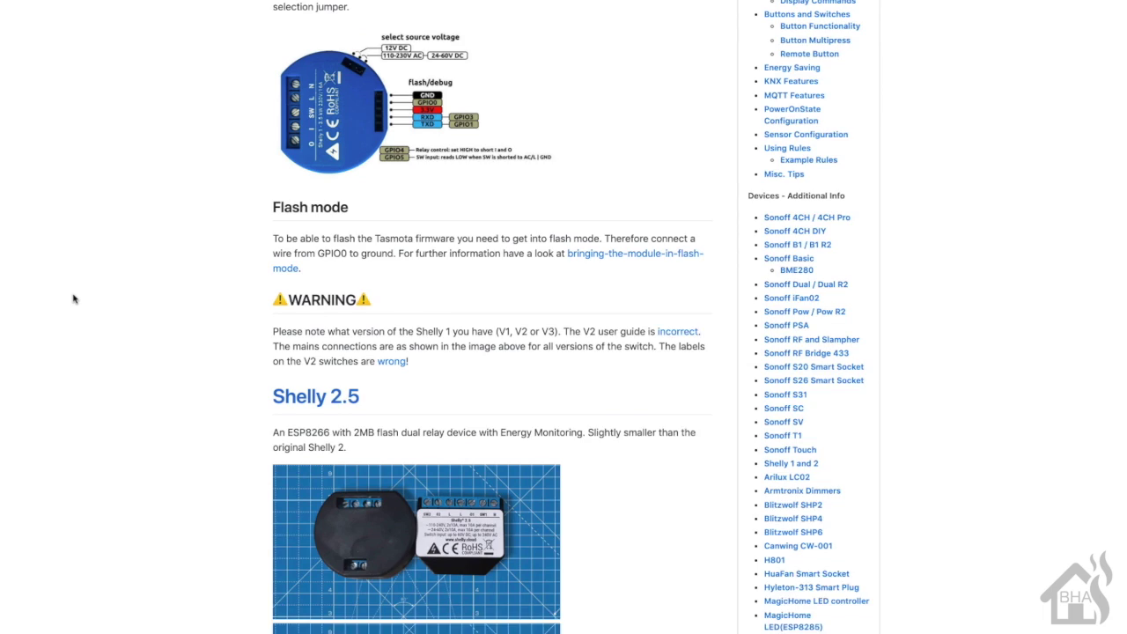
scroll(73, 299, up, 8)
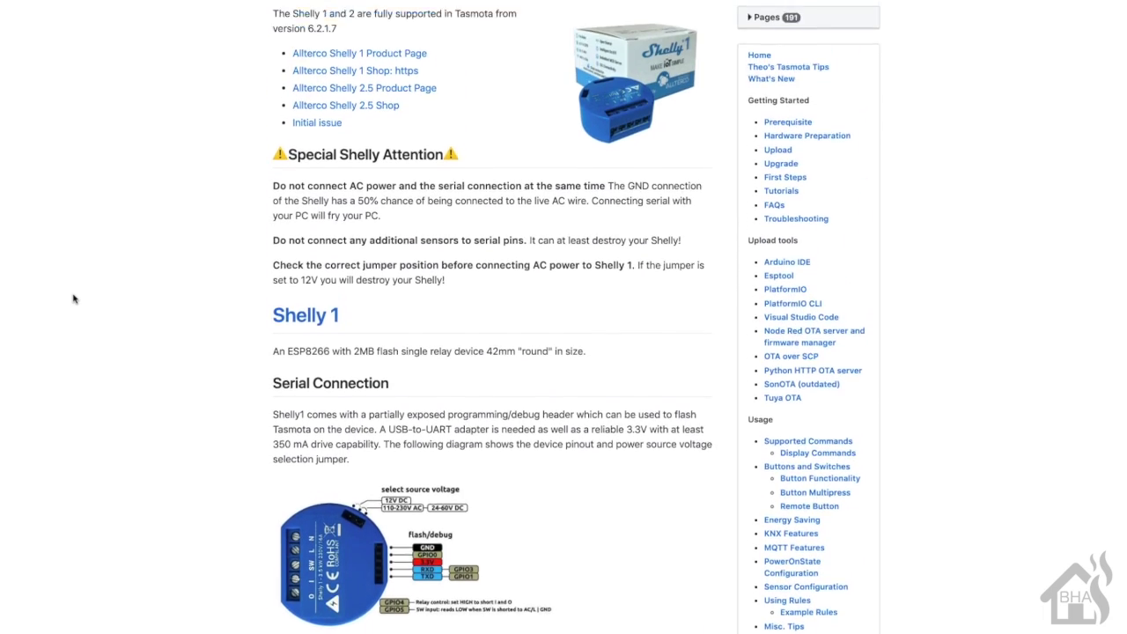
scroll(74, 298, up, 5)
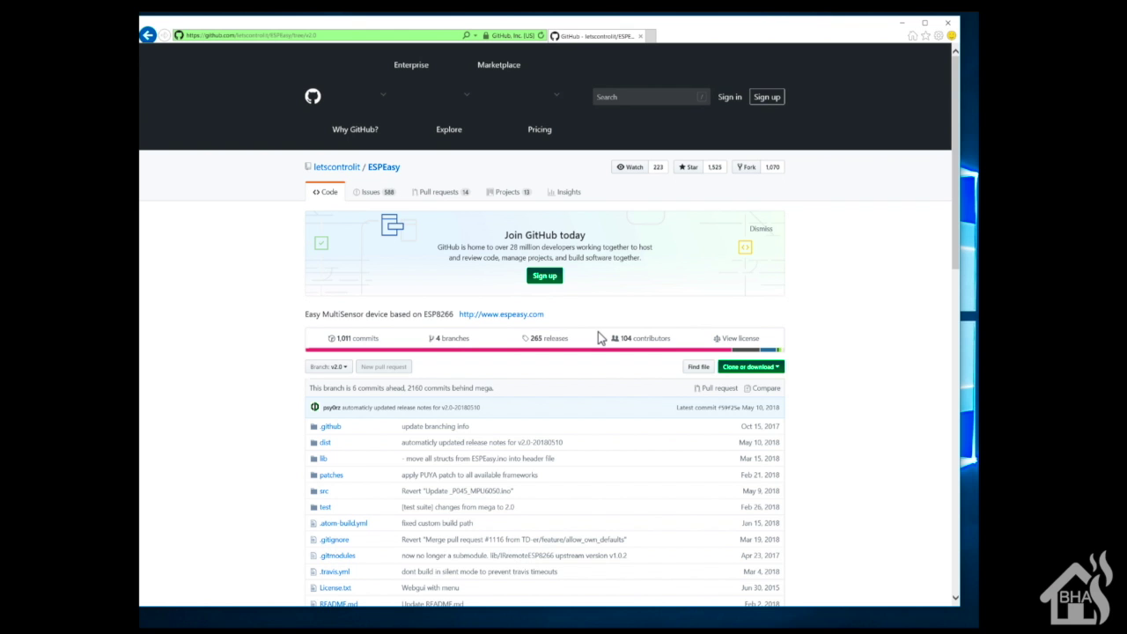
Scroll down and back up through the ESPEasy README on GitHub.
scroll(599, 338, down, 6)
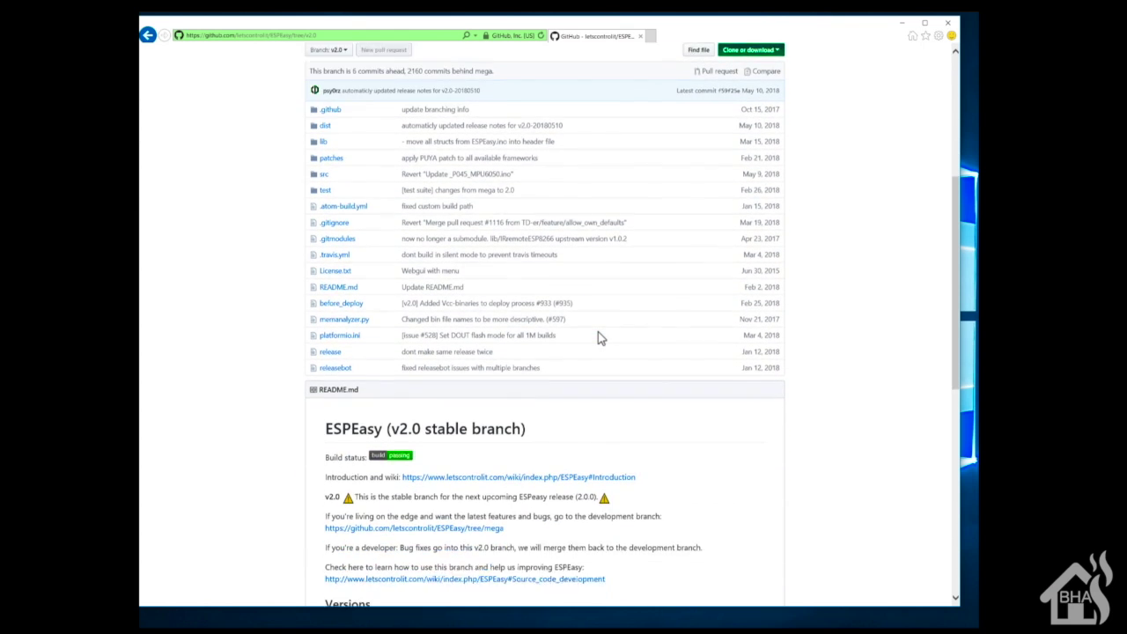
scroll(607, 343, down, 3)
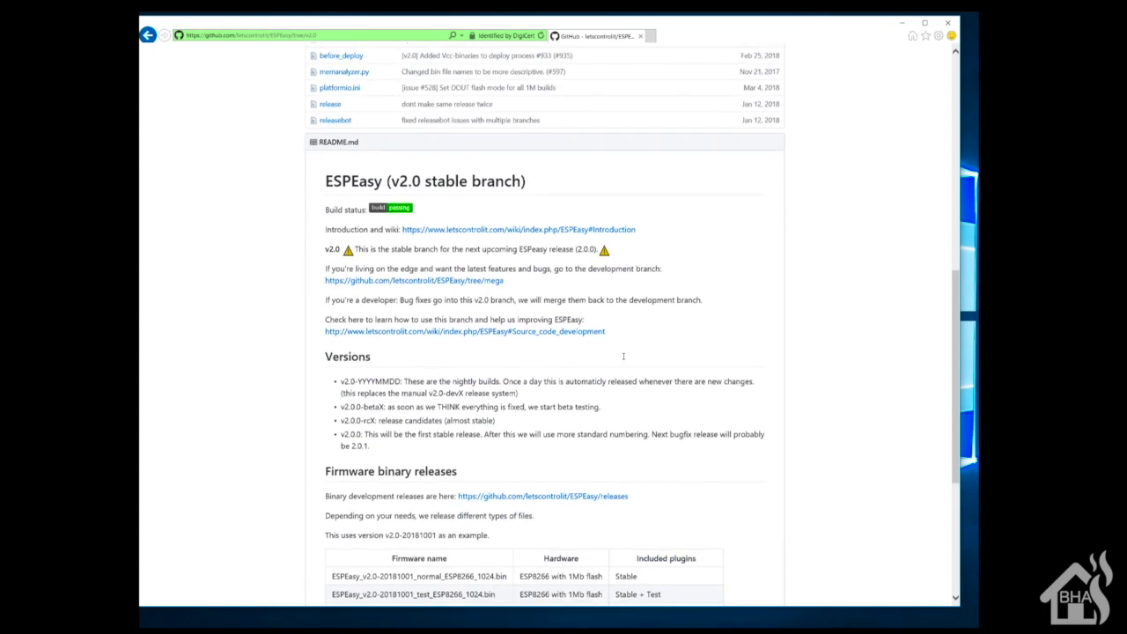
scroll(608, 343, down, 3)
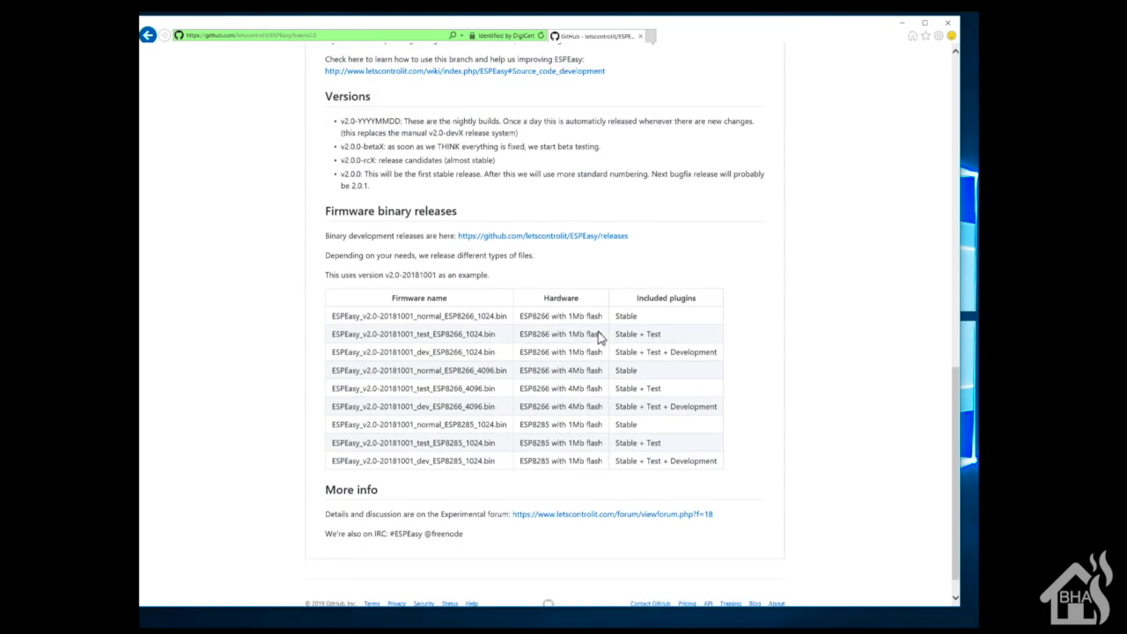
scroll(598, 338, up, 3)
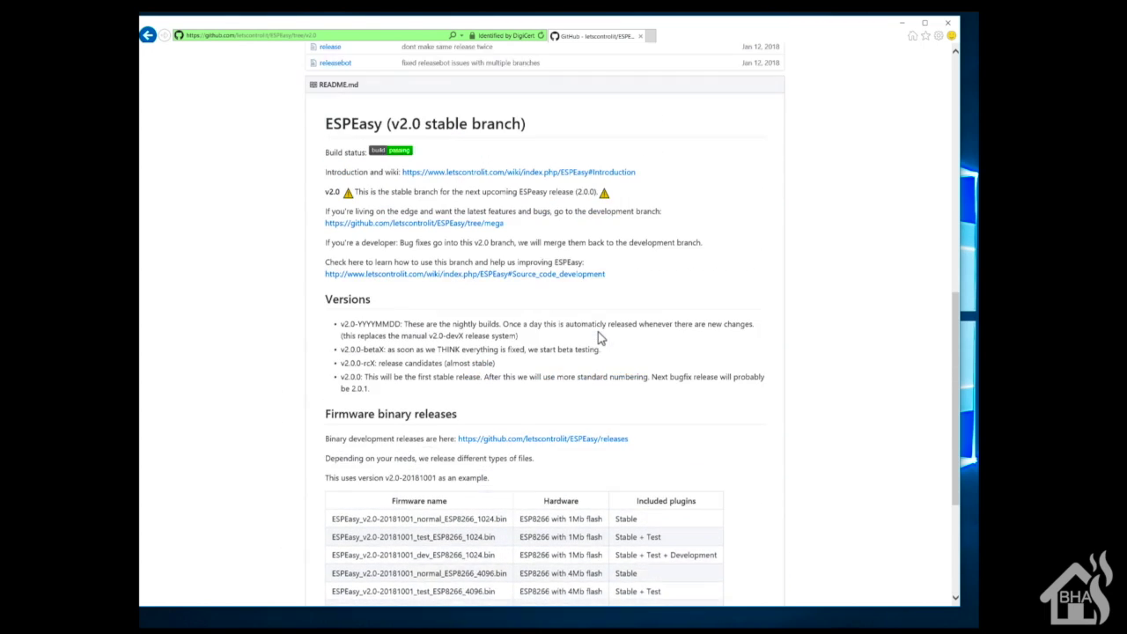
scroll(598, 338, up, 3)
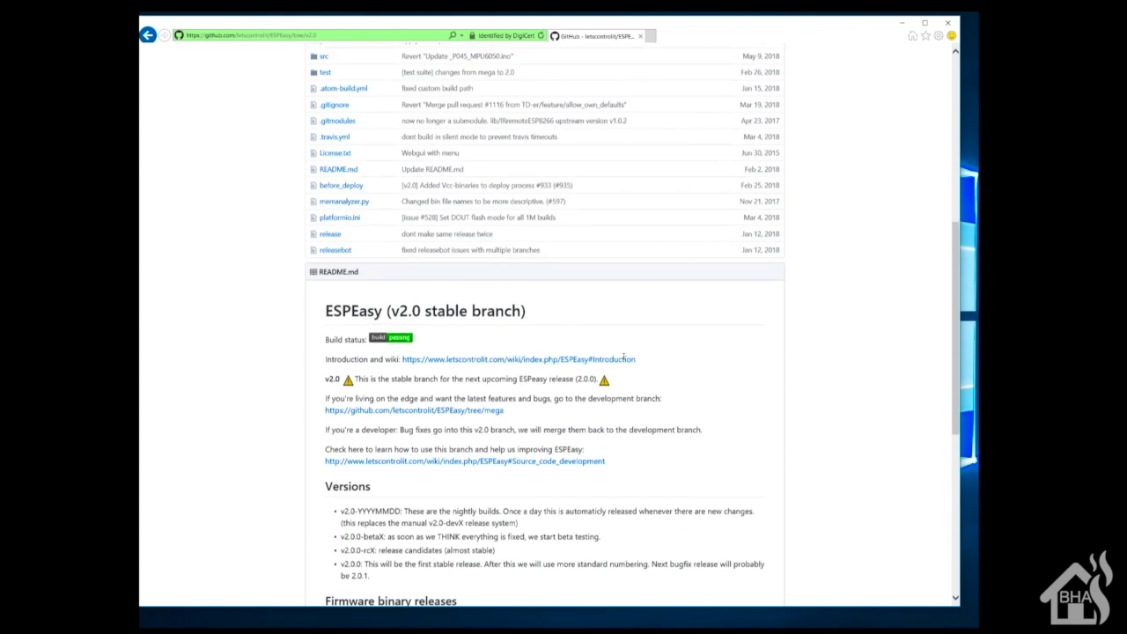
scroll(597, 337, up, 3)
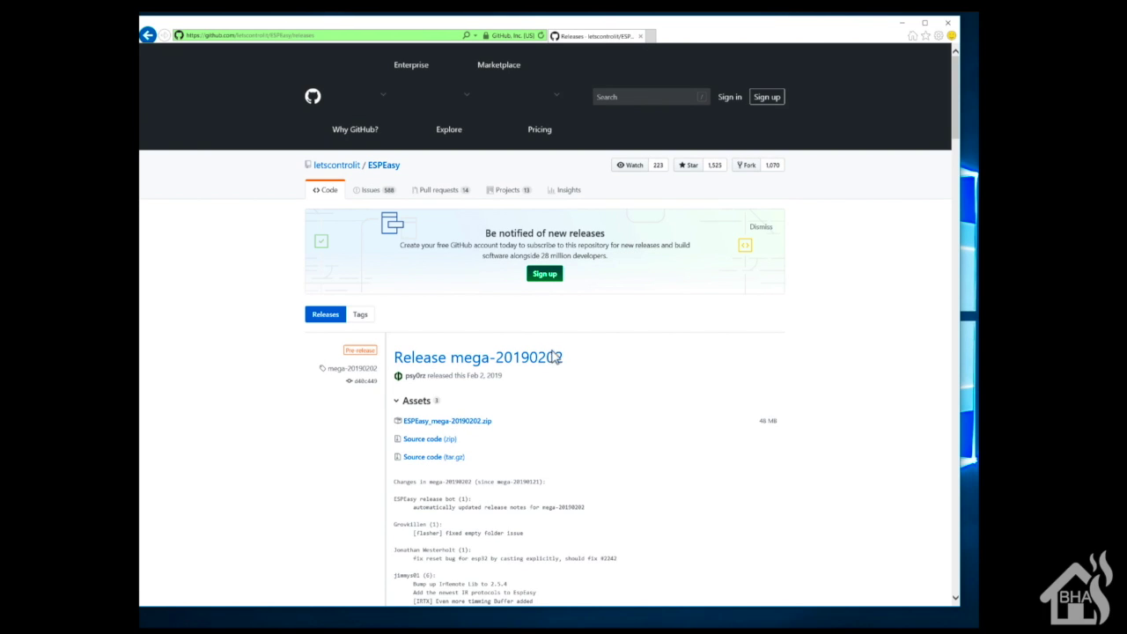
Download ESPEasy_mega-20190202.zip, then download sonoff.bin from the Sonoff-Tasmota v6.4.1 release.
click(417, 404)
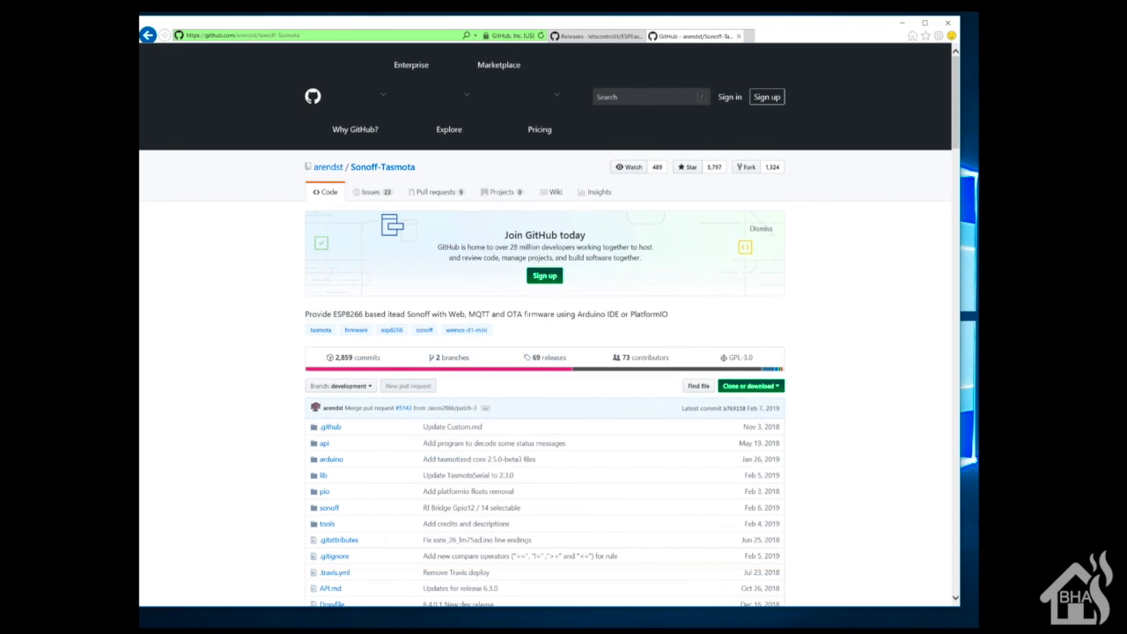
click(524, 342)
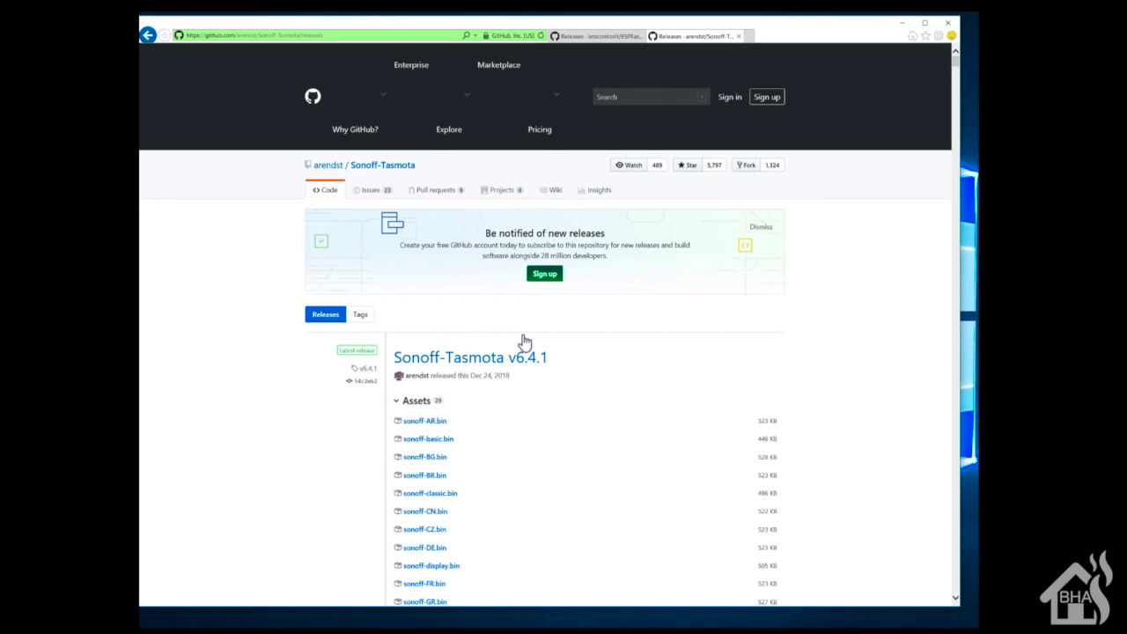
scroll(524, 342, down, 5)
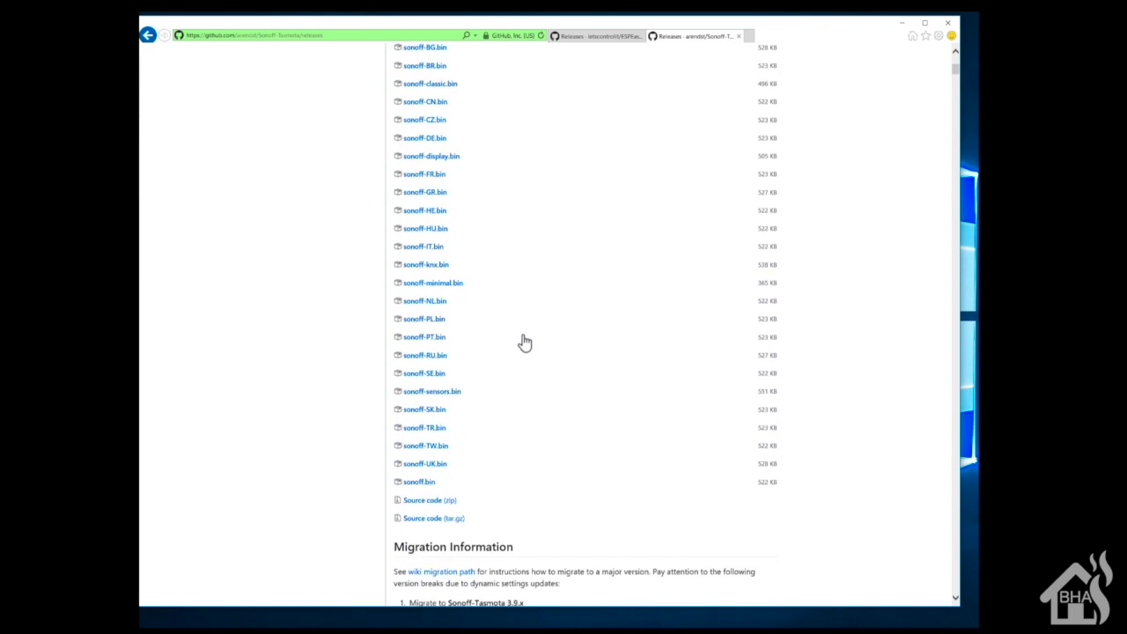
scroll(524, 342, down, 1)
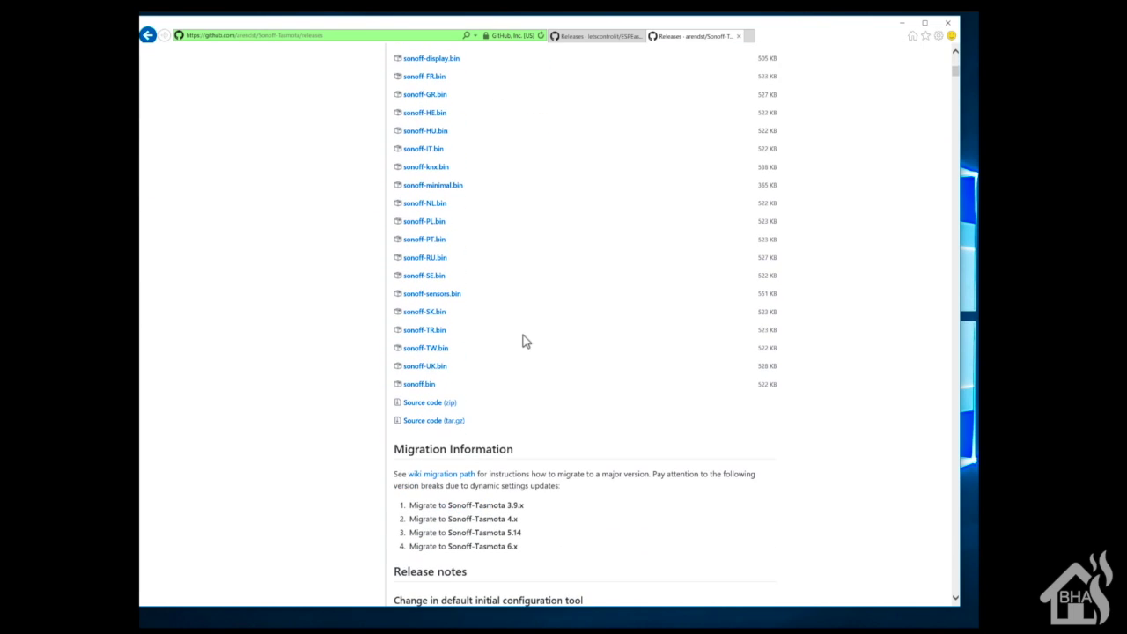
click(399, 364)
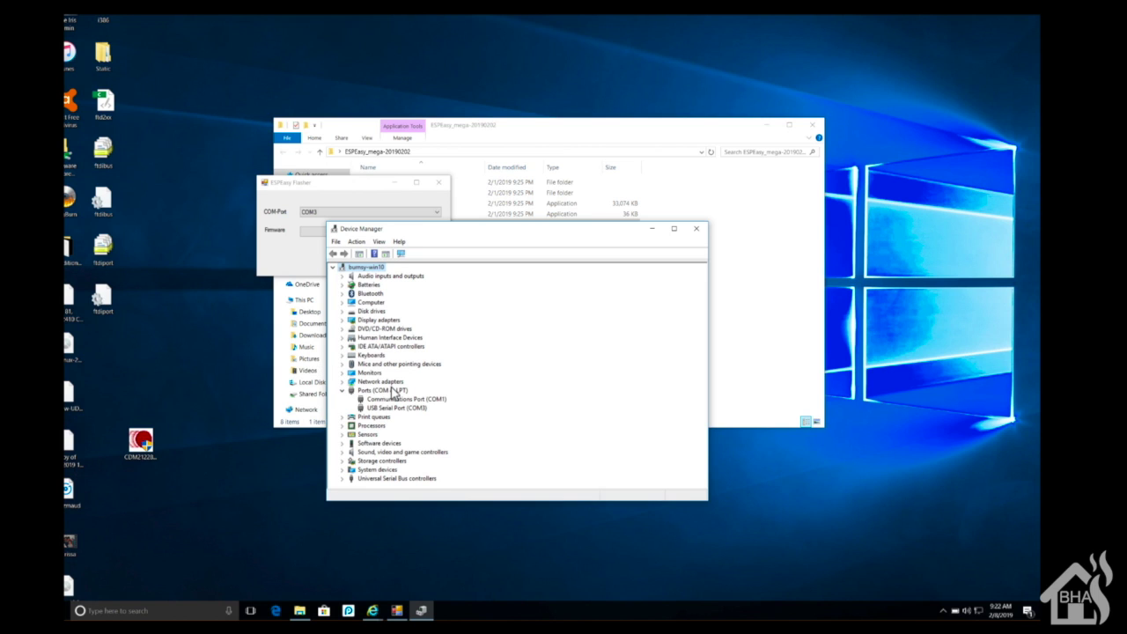
Confirm the USB serial adapter is on COM3 and select sonoff.bin as the firmware.
click(396, 408)
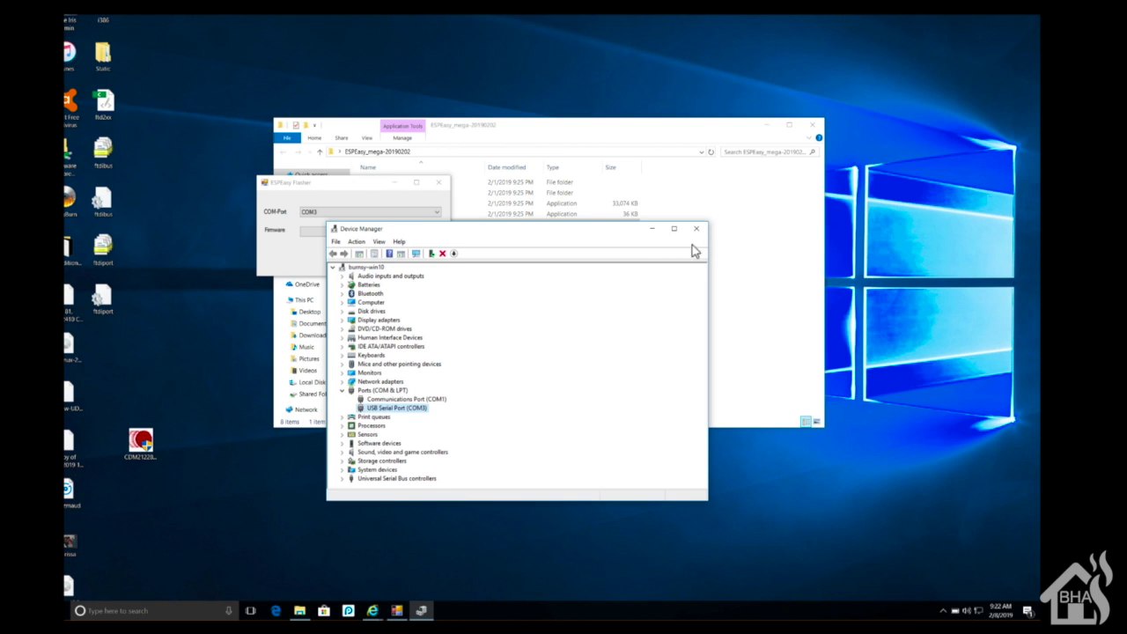
click(651, 228)
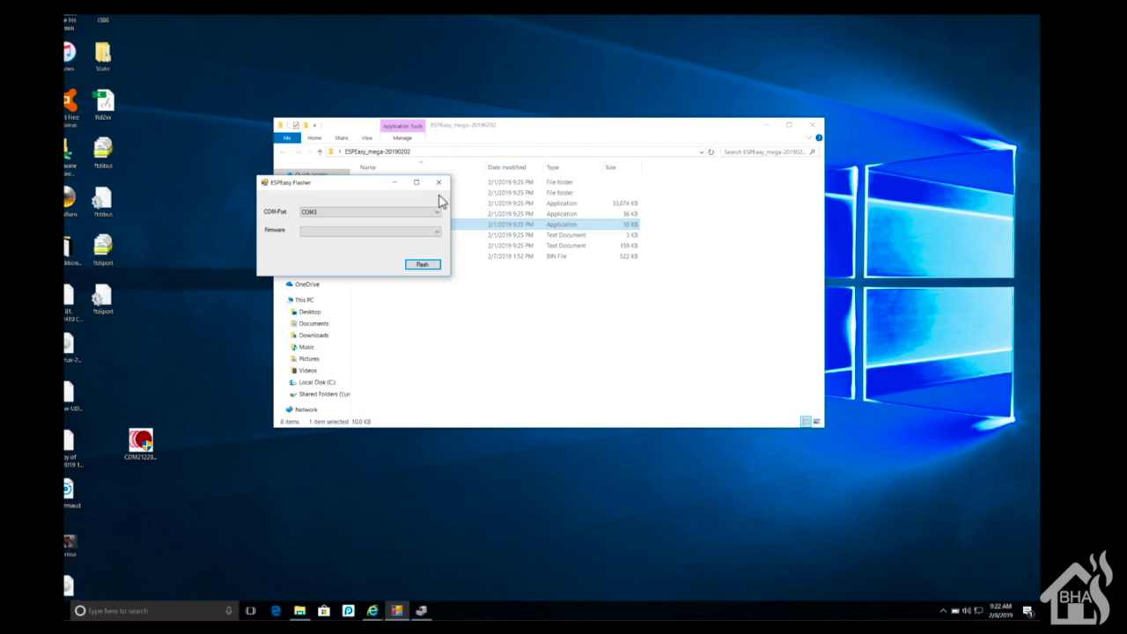
key(Down)
key(Return)
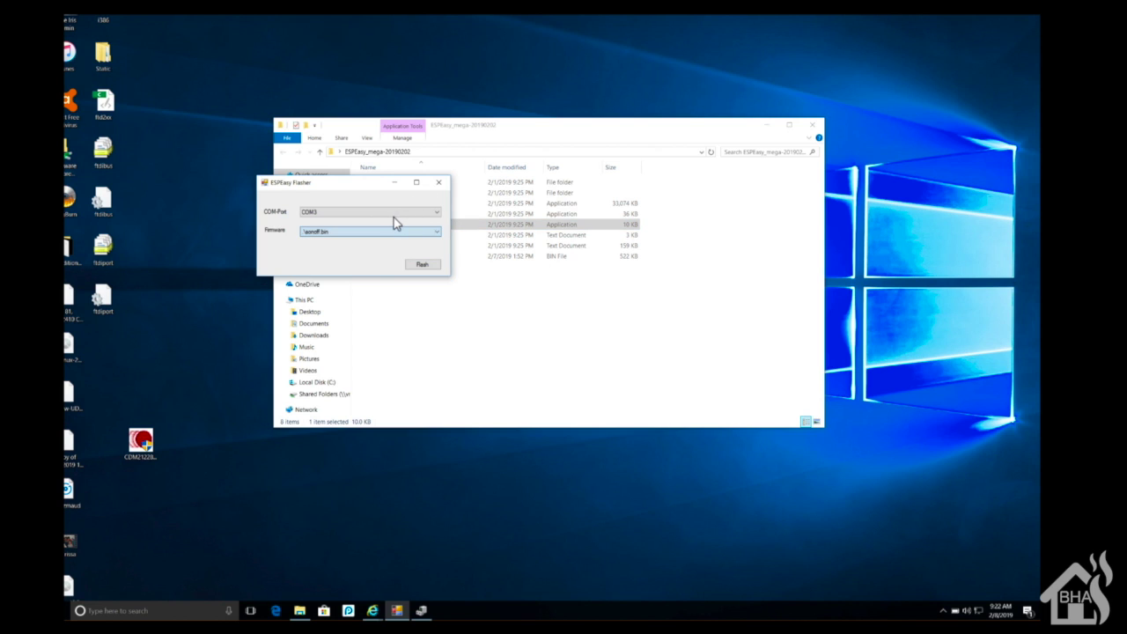
click(503, 294)
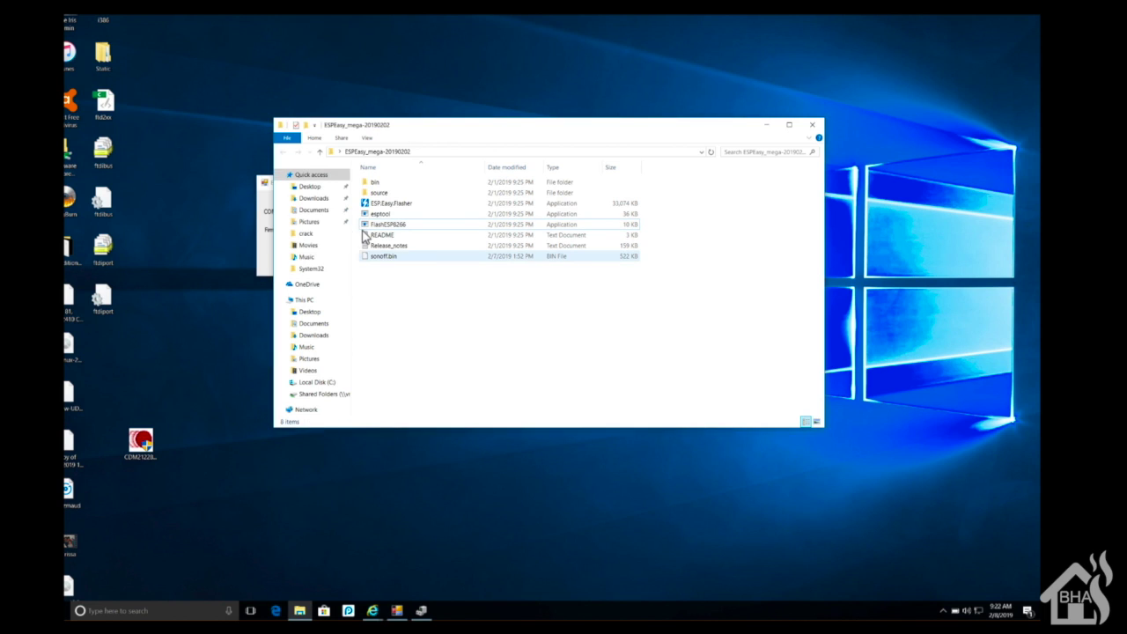
key(alt+Tab)
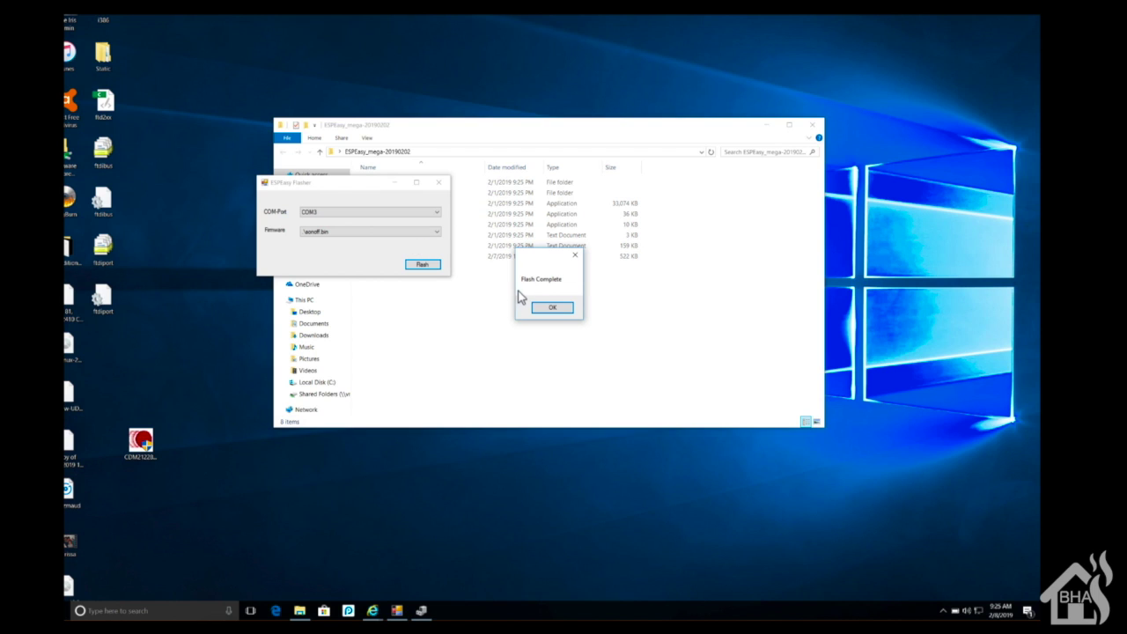
Dismiss the Flash Complete notice once sonoff.bin is written over COM3.
key(Return)
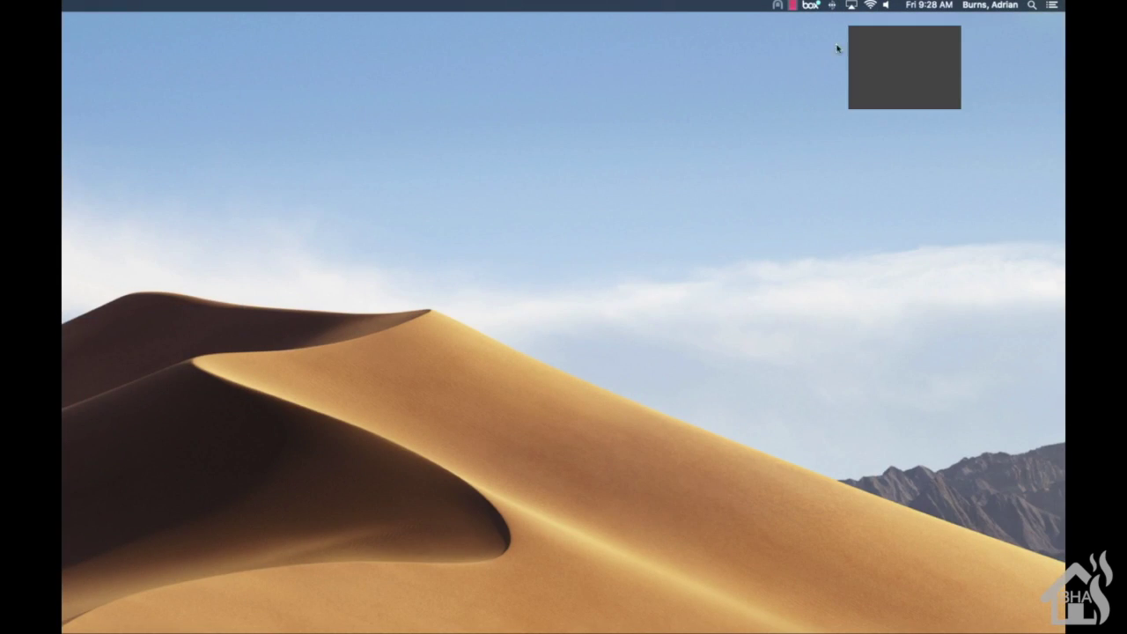
Join the sonoff-2069 Wi-Fi network from the macOS menu bar.
click(872, 6)
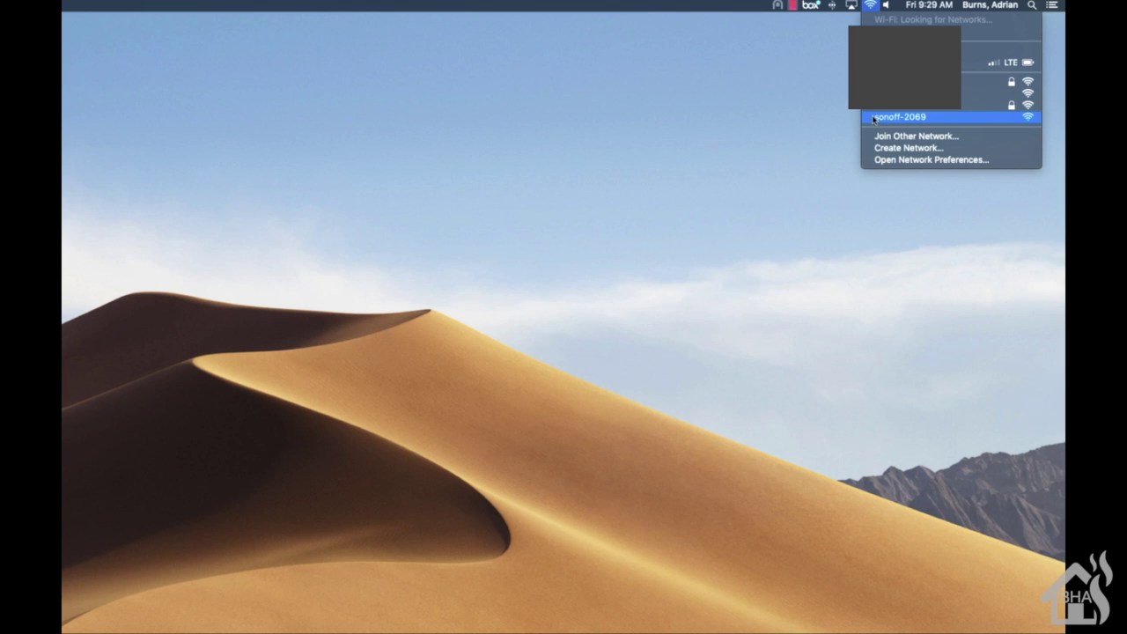
click(873, 118)
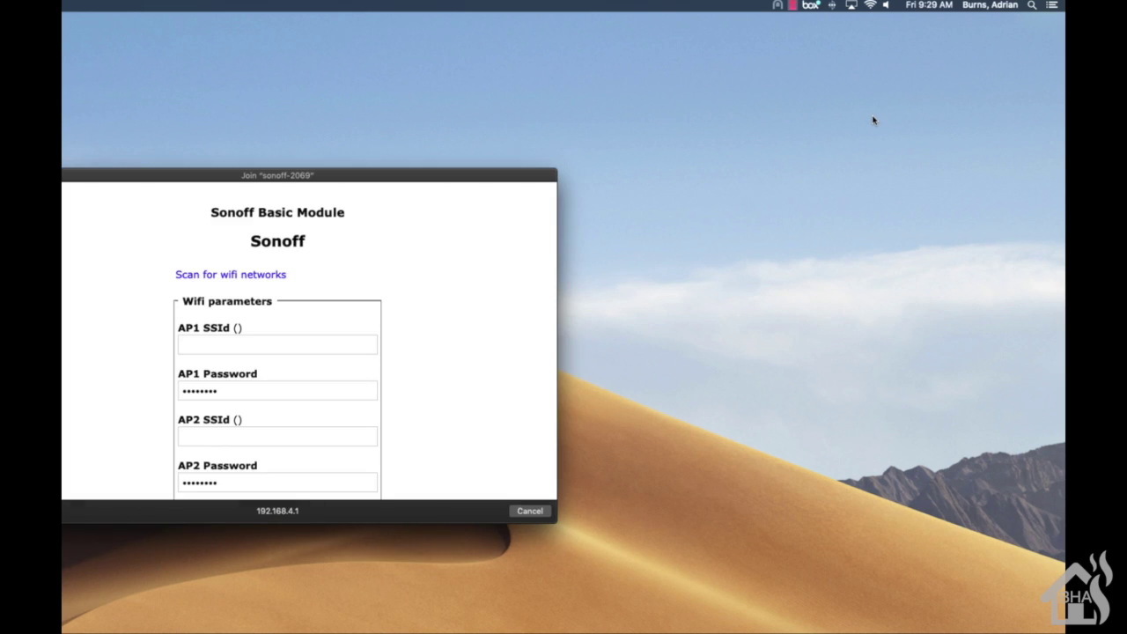
Move the Join "sonoff-2069" window higher and scroll through the Wifi parameters form.
drag(195, 177, 309, 105)
scroll(301, 244, down, 2)
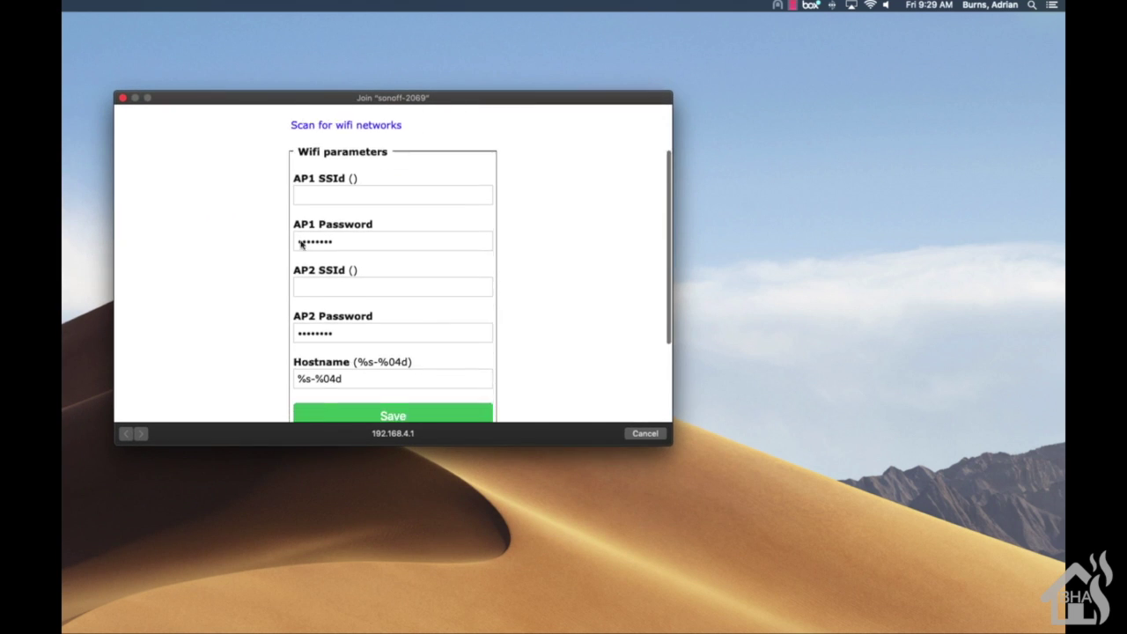
scroll(300, 244, down, 3)
scroll(301, 242, up, 1)
scroll(301, 242, up, 5)
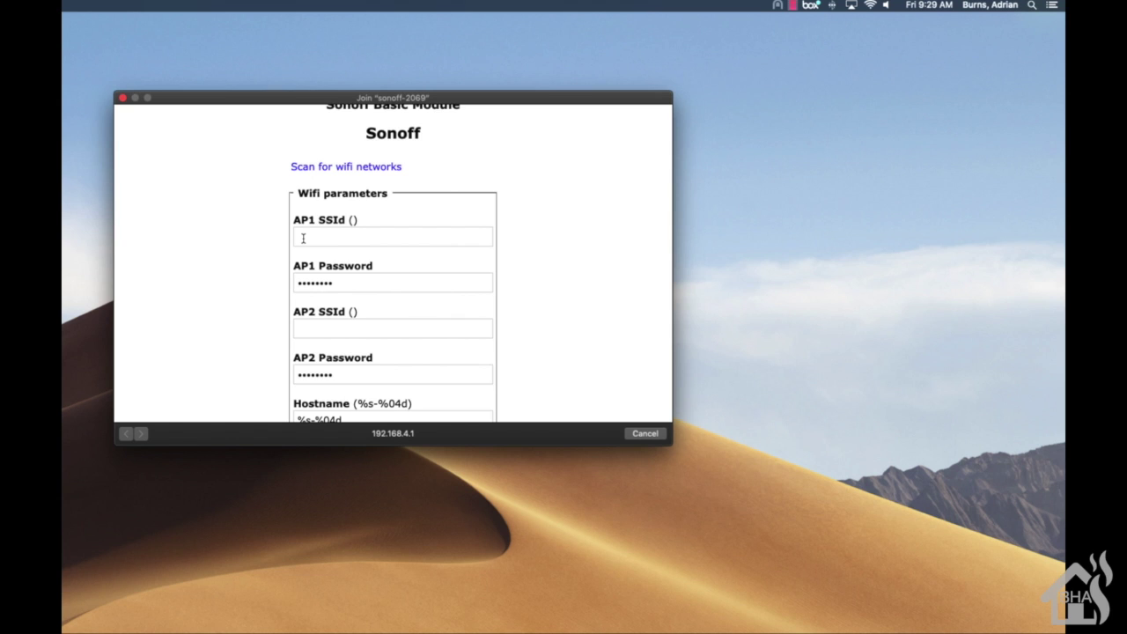
scroll(302, 238, down, 5)
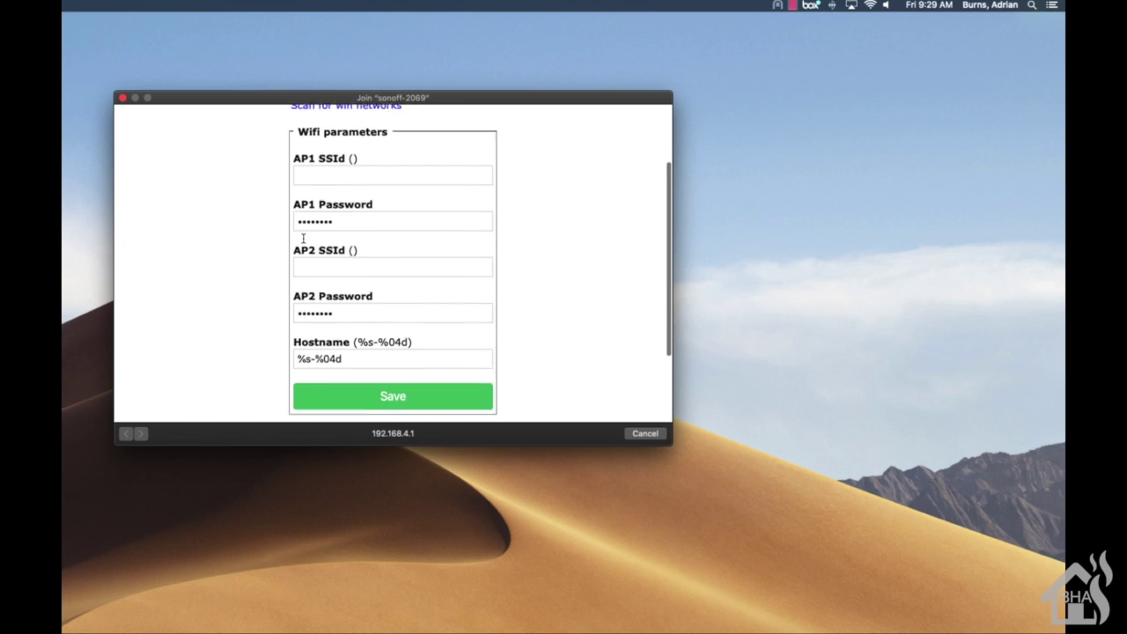